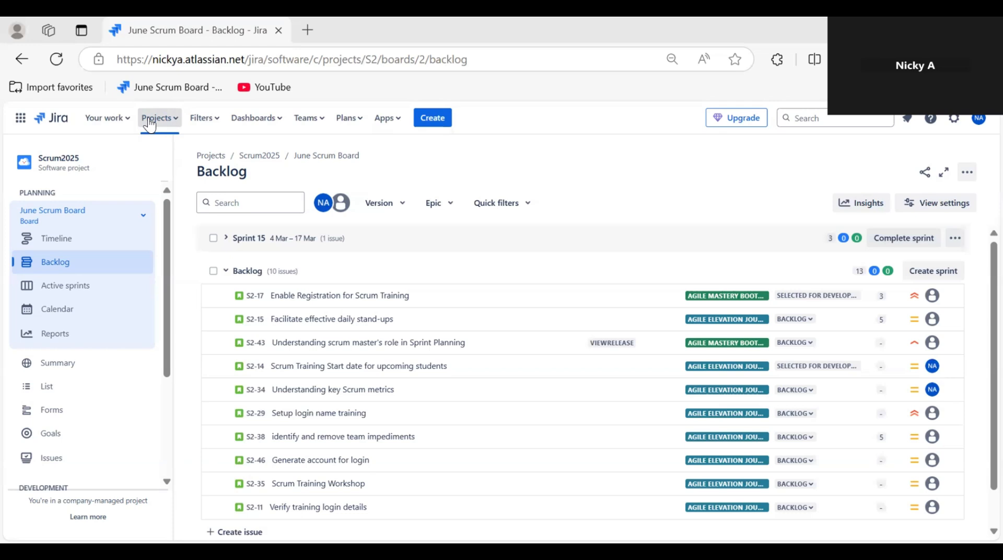
# Open the backlog of the Scrum2025 project's June Scrum Board, expand Sprint 15 and review the listed issues
pyautogui.click(149, 125)
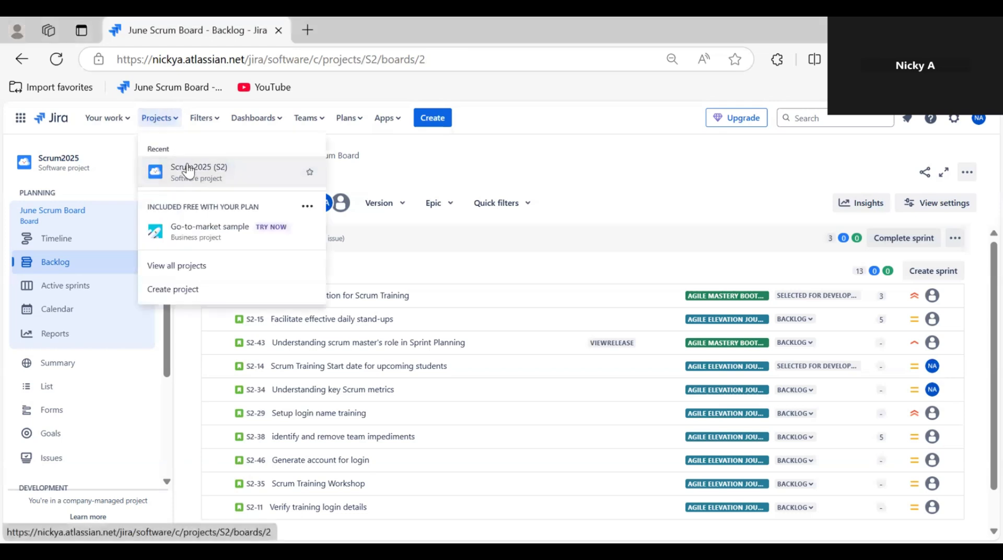
pyautogui.click(187, 164)
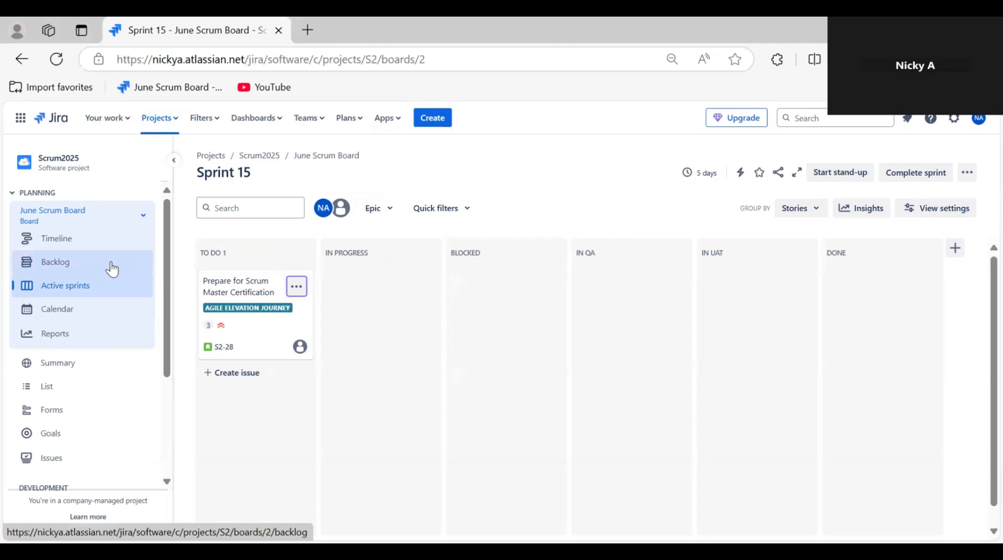
pyautogui.click(67, 269)
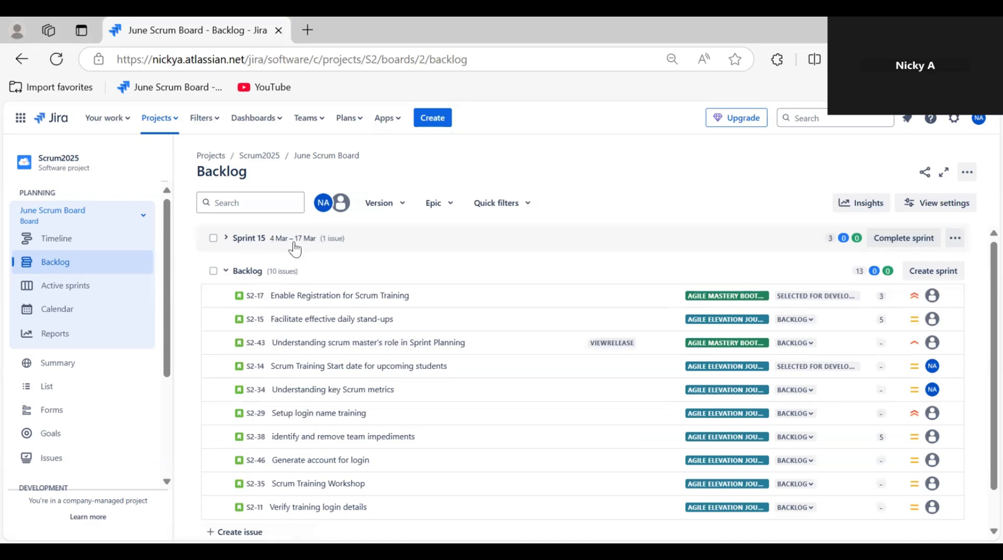
pyautogui.click(361, 241)
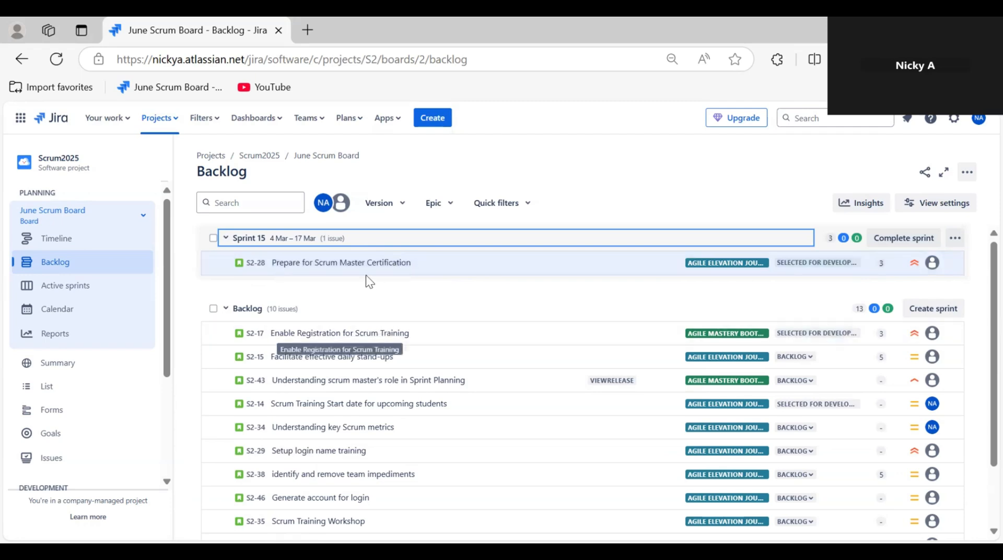
pyautogui.scroll(-2, 335, 446)
pyautogui.scroll(2, 336, 445)
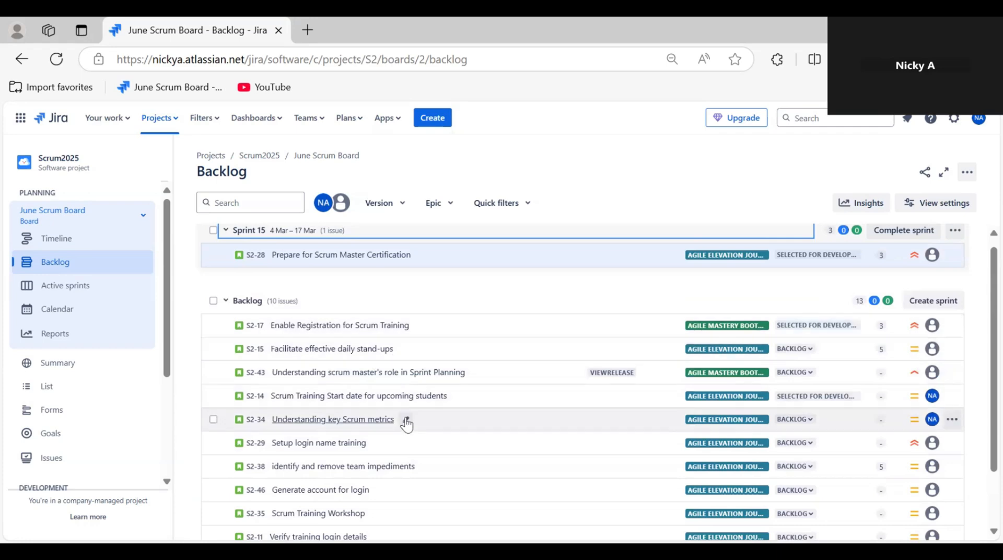
pyautogui.scroll(-1, 405, 421)
pyautogui.scroll(1, 406, 425)
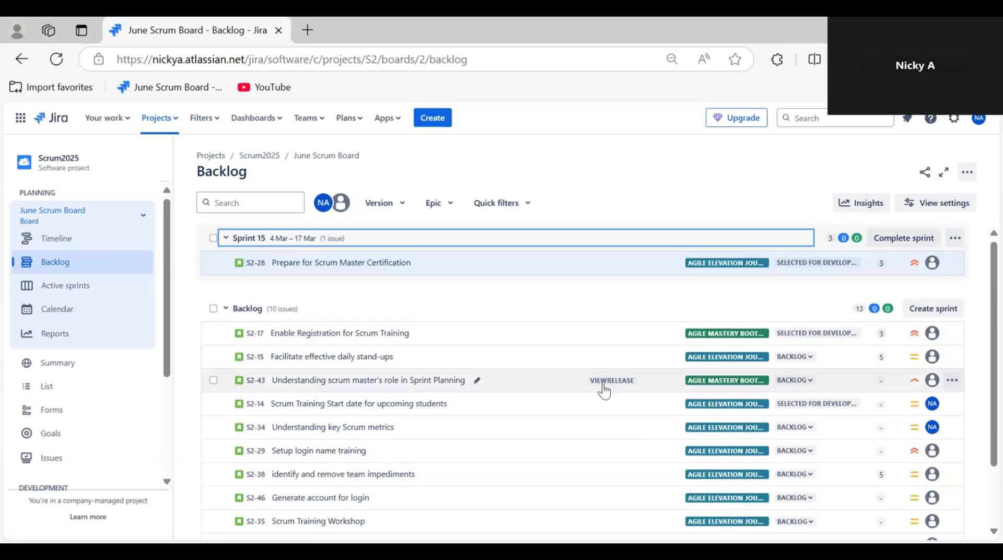
# Create a new sprint below Sprint 15, with start date 3/7/2025, end date 3/20/2025 and no sprint goal
pyautogui.click(940, 312)
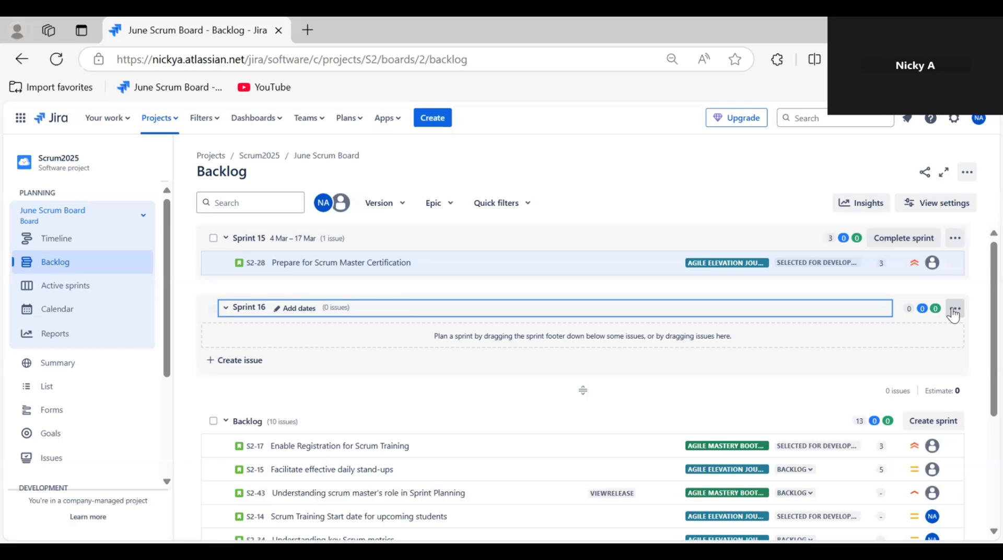
pyautogui.click(953, 312)
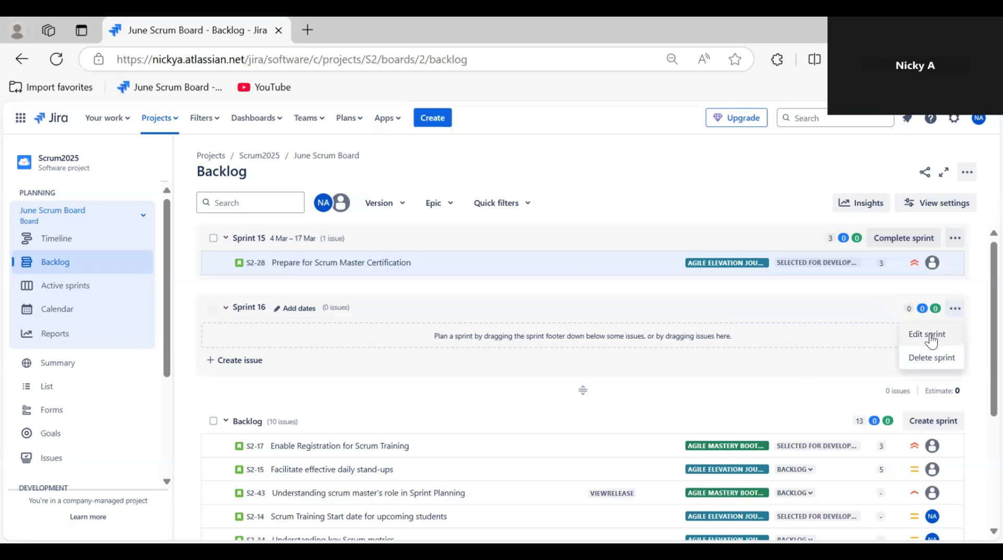
pyautogui.click(930, 337)
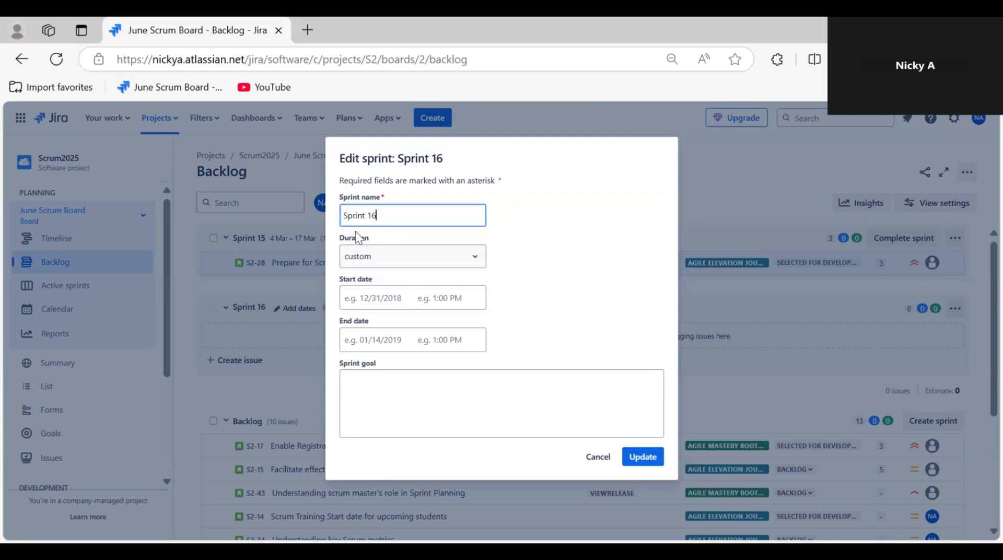
pyautogui.click(372, 303)
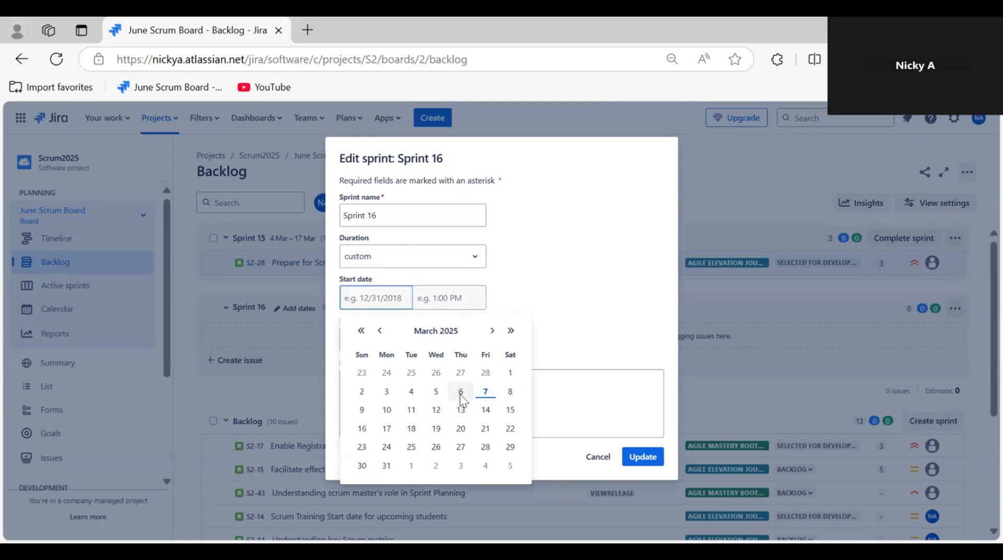
pyautogui.click(484, 394)
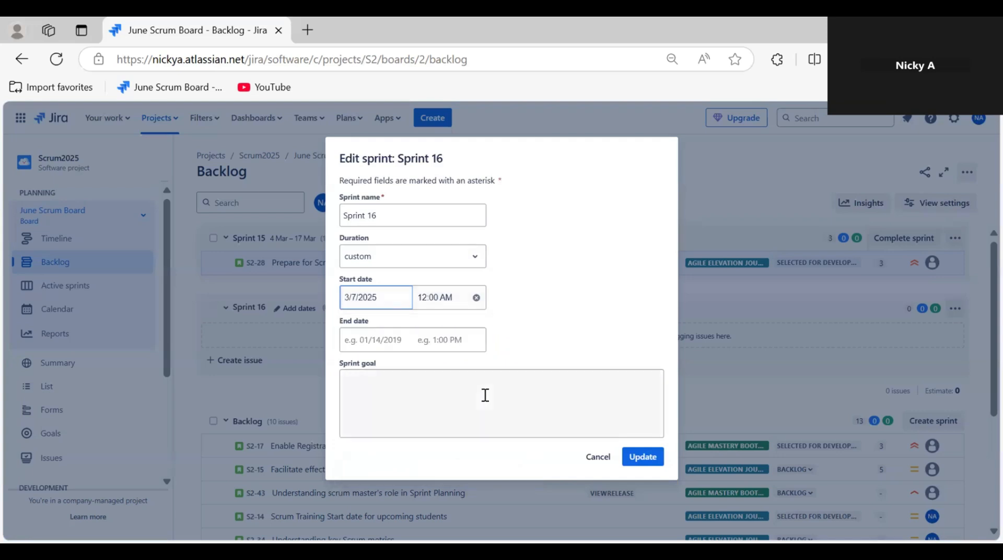
pyautogui.click(406, 340)
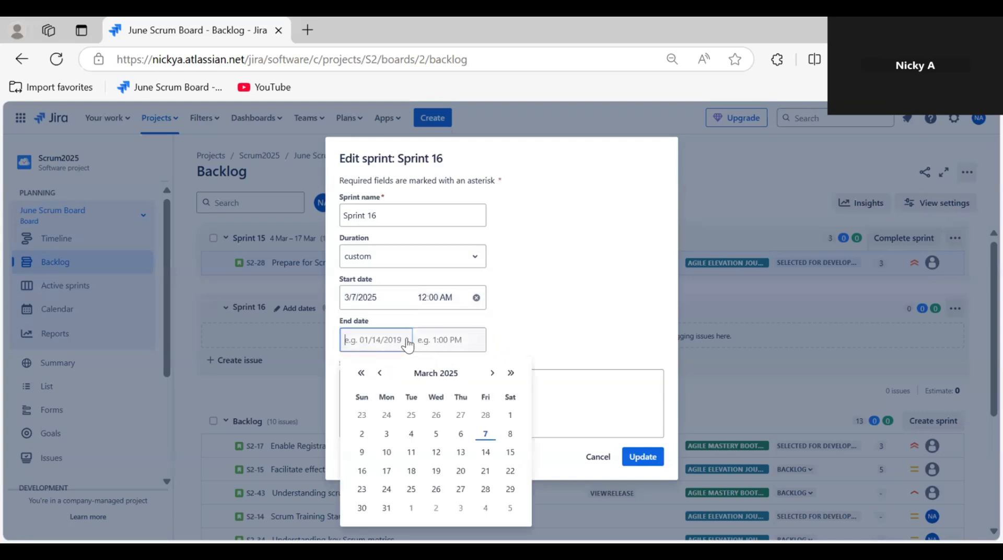
pyautogui.click(460, 471)
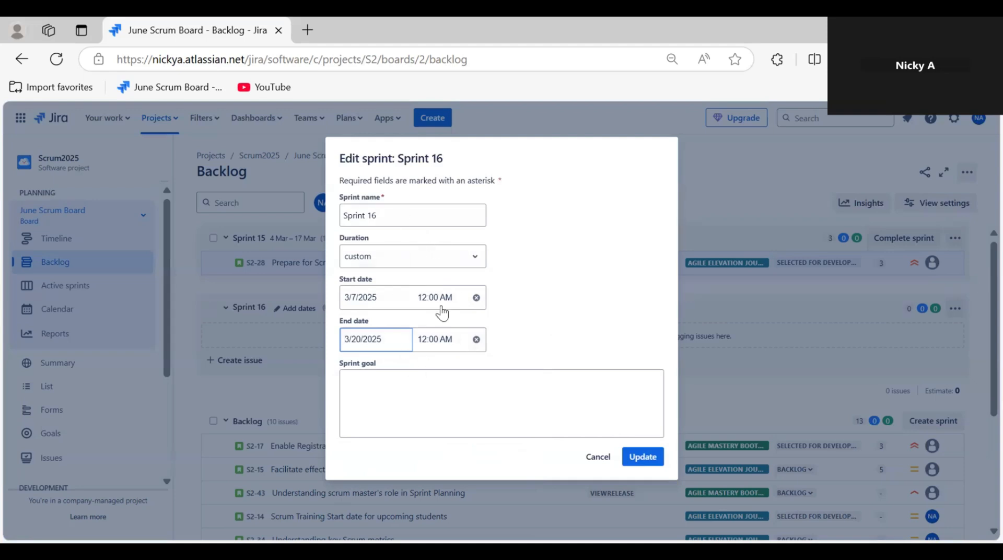
pyautogui.click(433, 396)
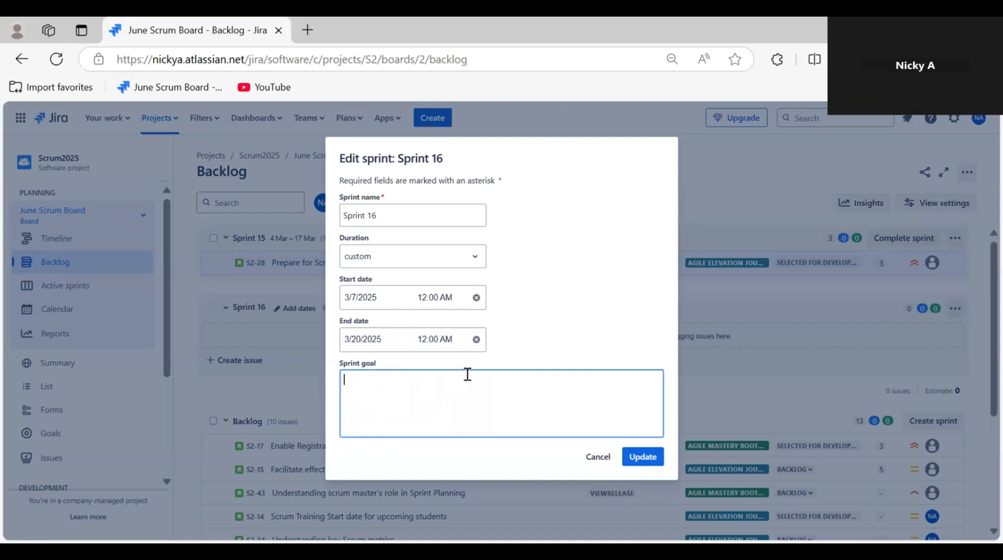
pyautogui.click(647, 459)
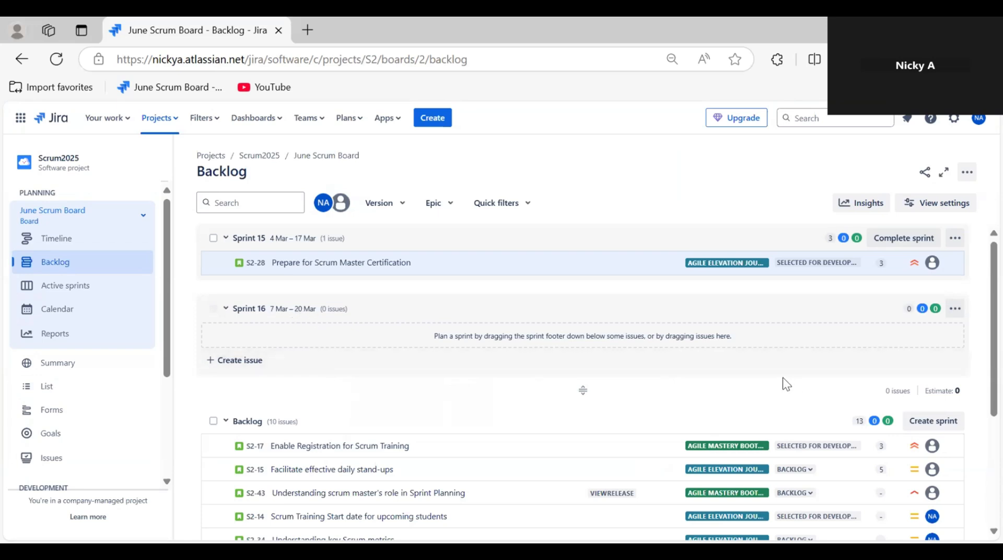
# Create another sprint below Sprint 16, leaving its dates unset
pyautogui.scroll(-1, 783, 379)
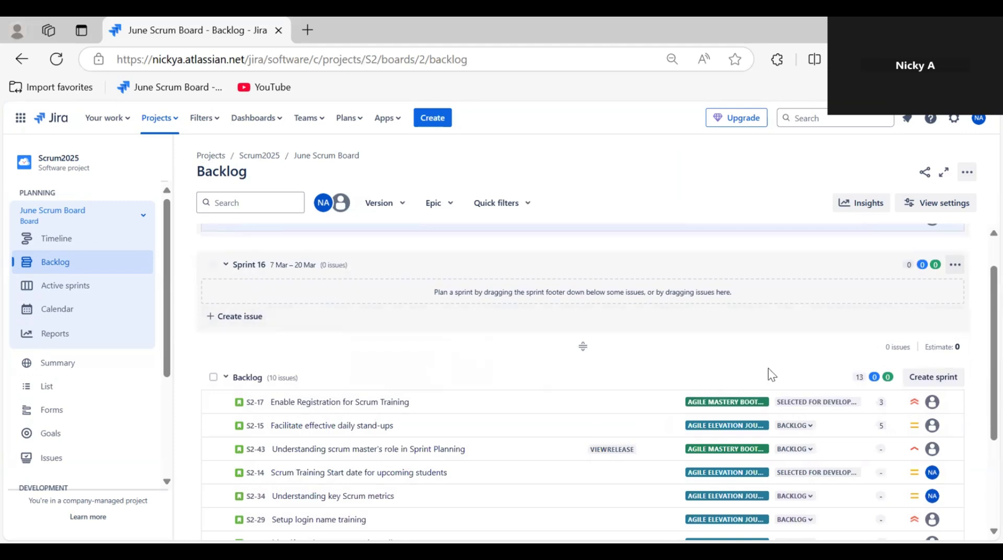
pyautogui.click(928, 379)
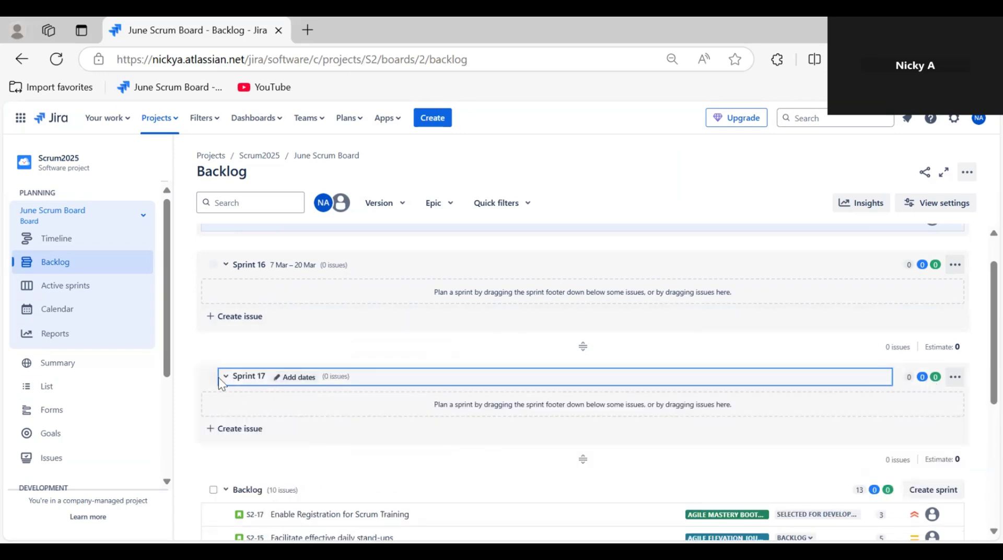
# Create two more sprints without dates below Sprint 17
pyautogui.scroll(-2, 746, 416)
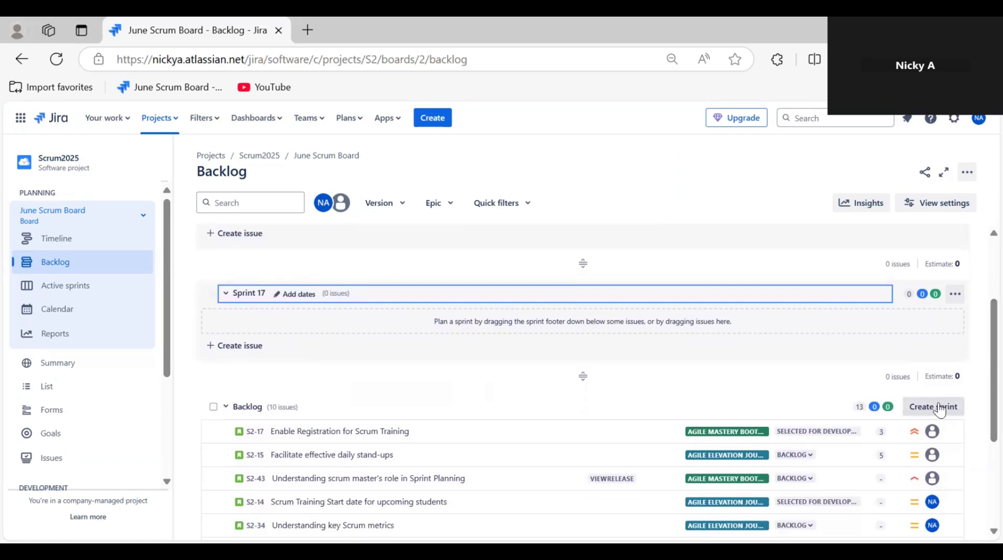
pyautogui.click(934, 407)
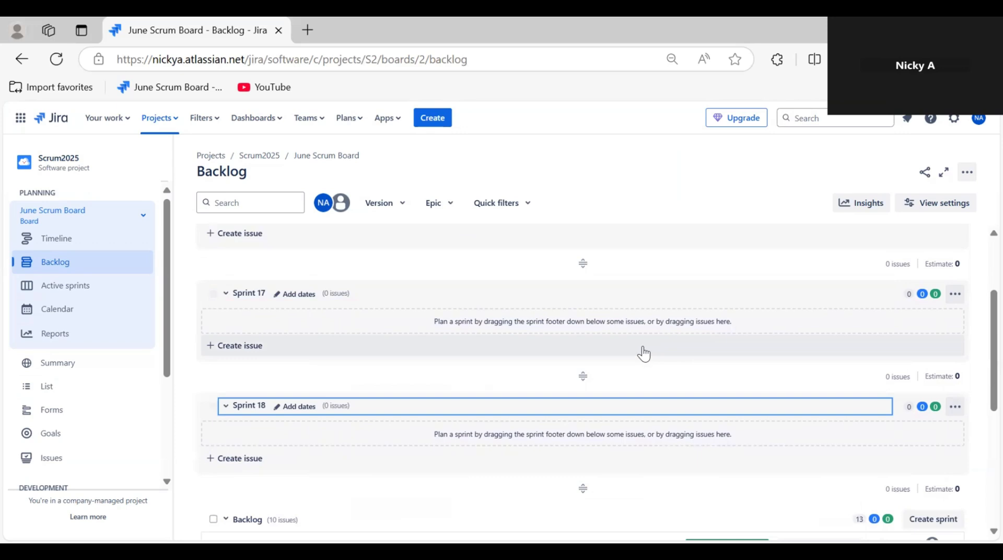
pyautogui.scroll(-2, 678, 365)
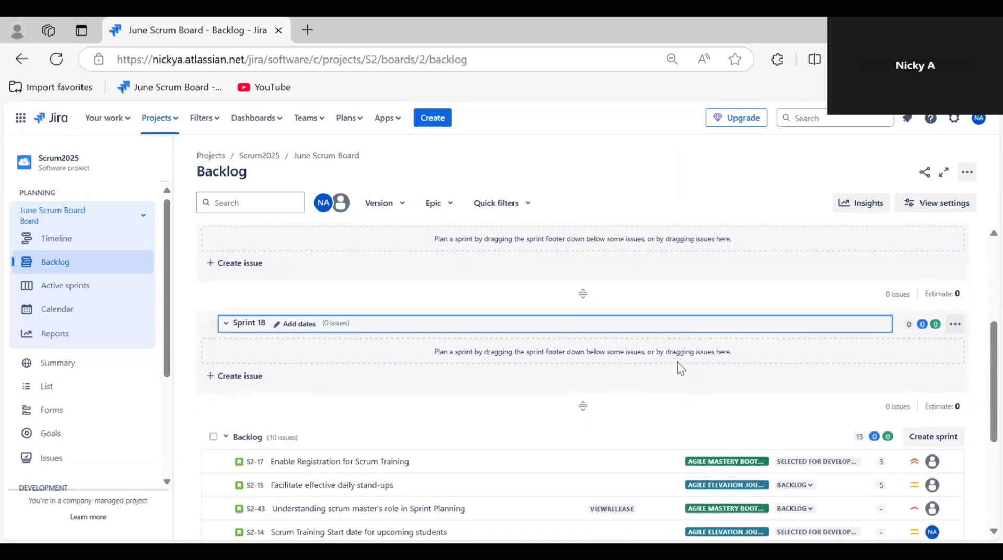
pyautogui.scroll(3, 677, 362)
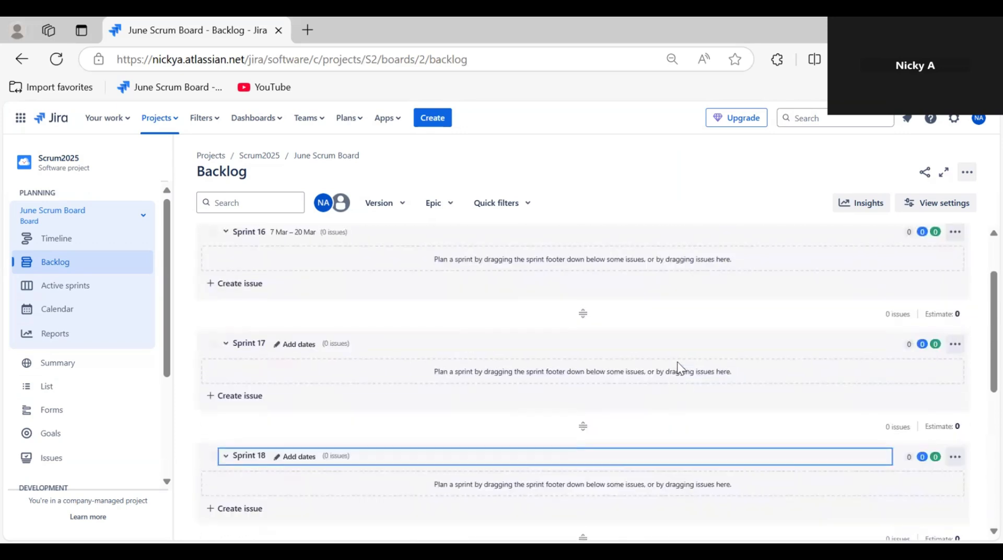
pyautogui.scroll(2, 678, 366)
pyautogui.scroll(-1, 678, 366)
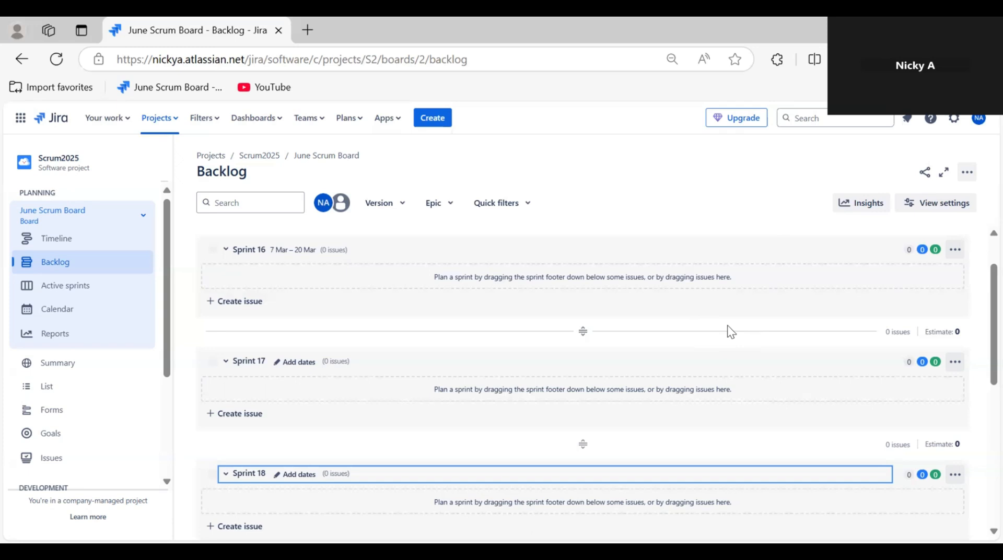
pyautogui.scroll(-3, 727, 325)
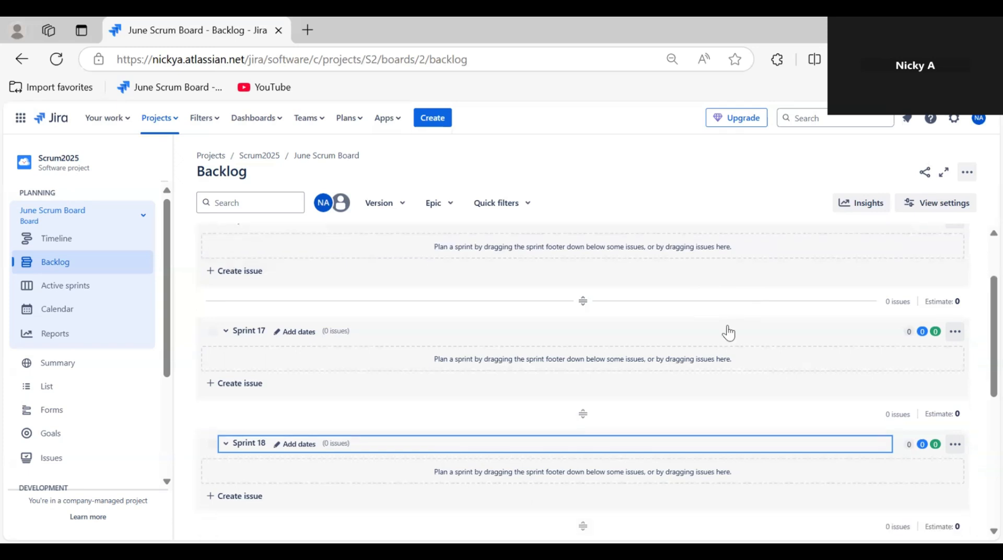
pyautogui.scroll(3, 727, 326)
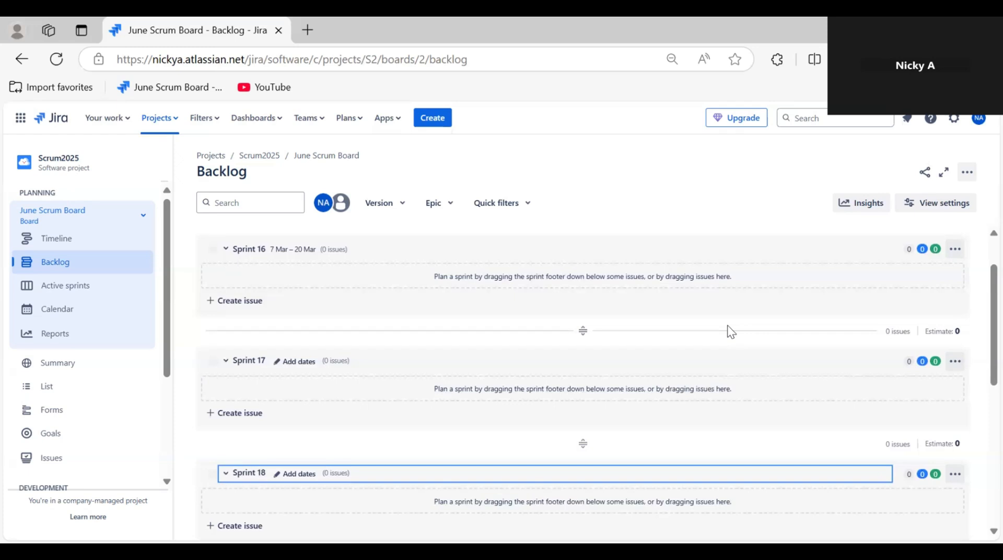
pyautogui.scroll(-2, 900, 400)
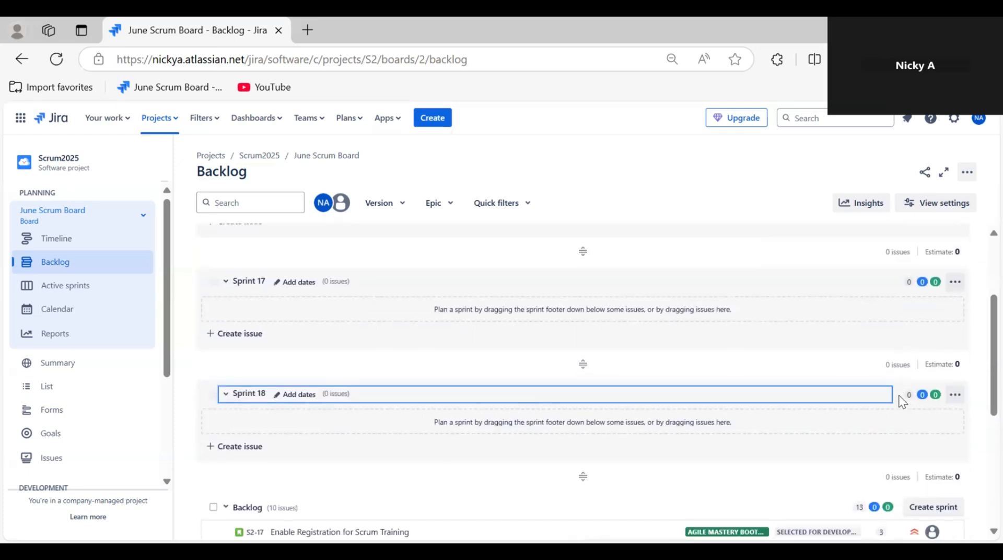
pyautogui.click(935, 505)
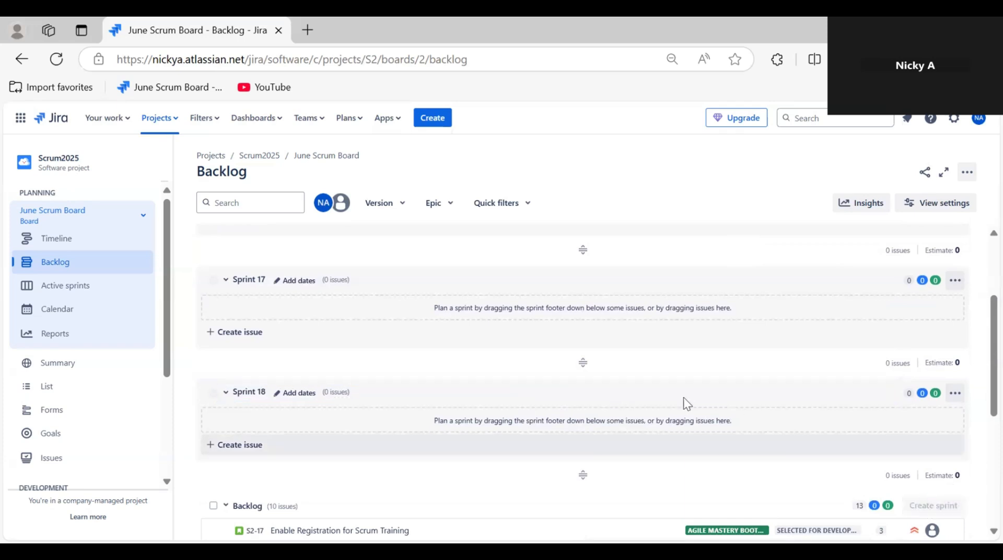
pyautogui.scroll(-2, 646, 396)
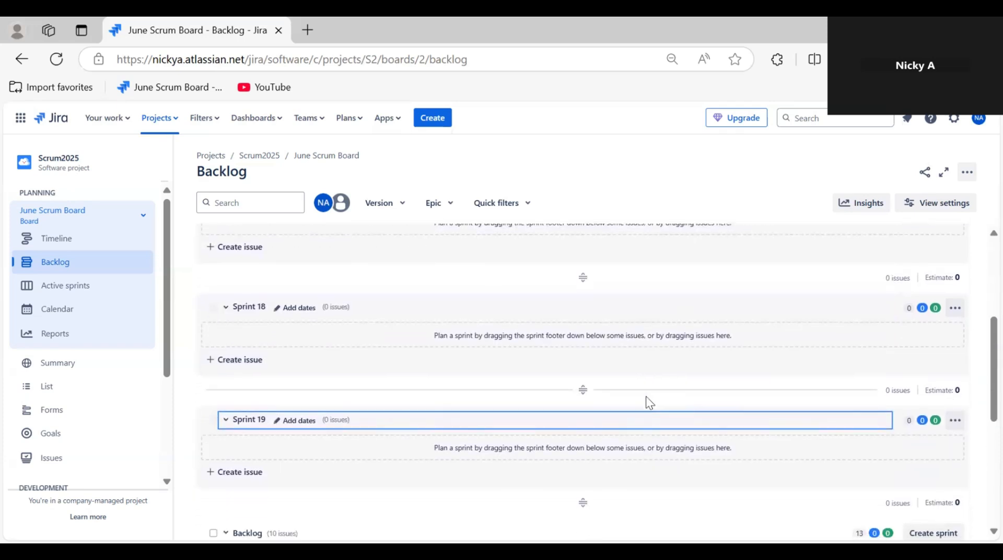
pyautogui.scroll(-2, 728, 348)
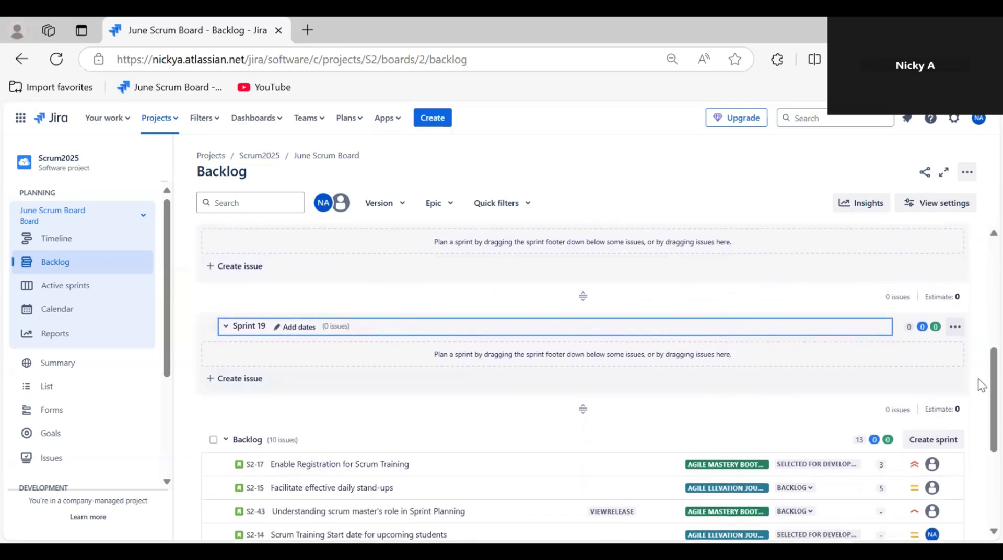
# Delete the empty Sprint 19 from the backlog
pyautogui.click(955, 329)
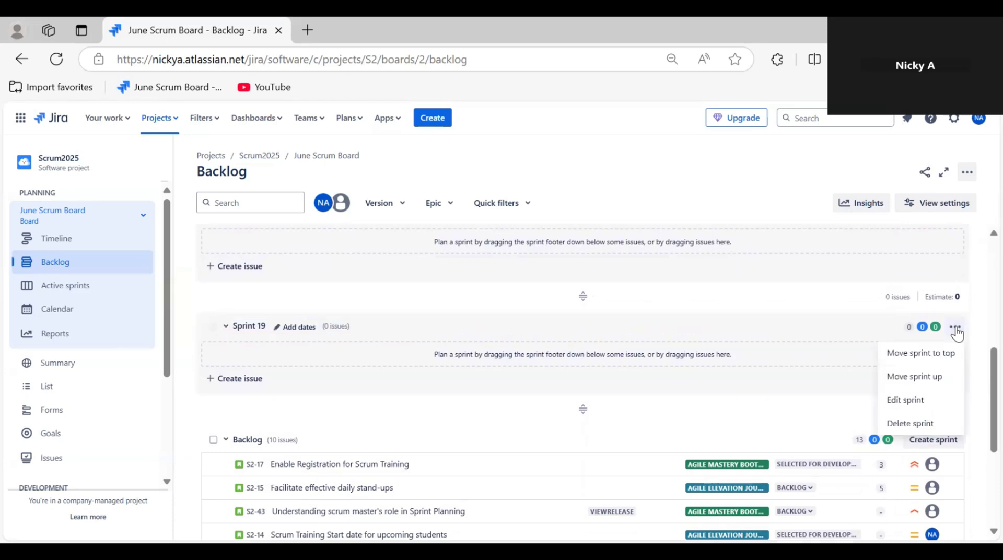
pyautogui.click(911, 423)
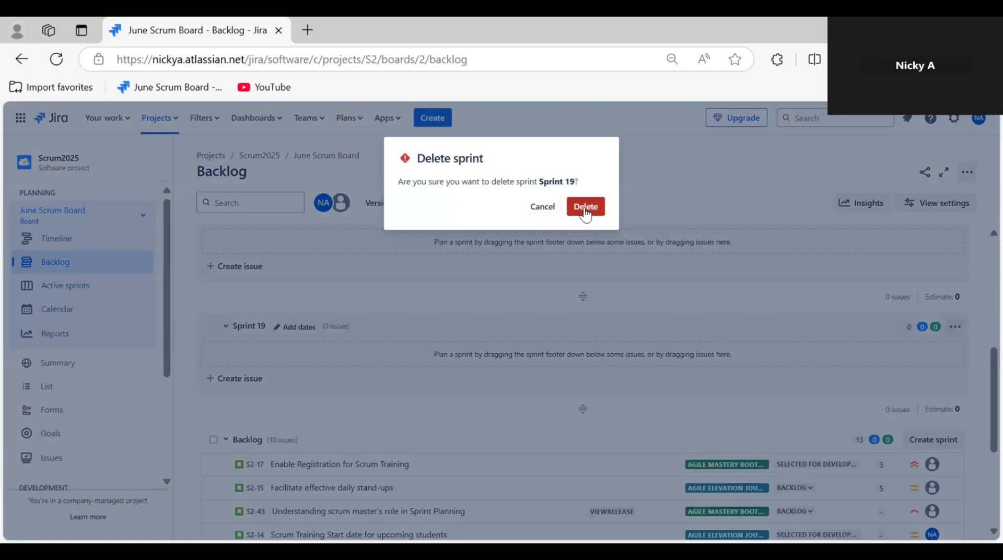
pyautogui.click(585, 209)
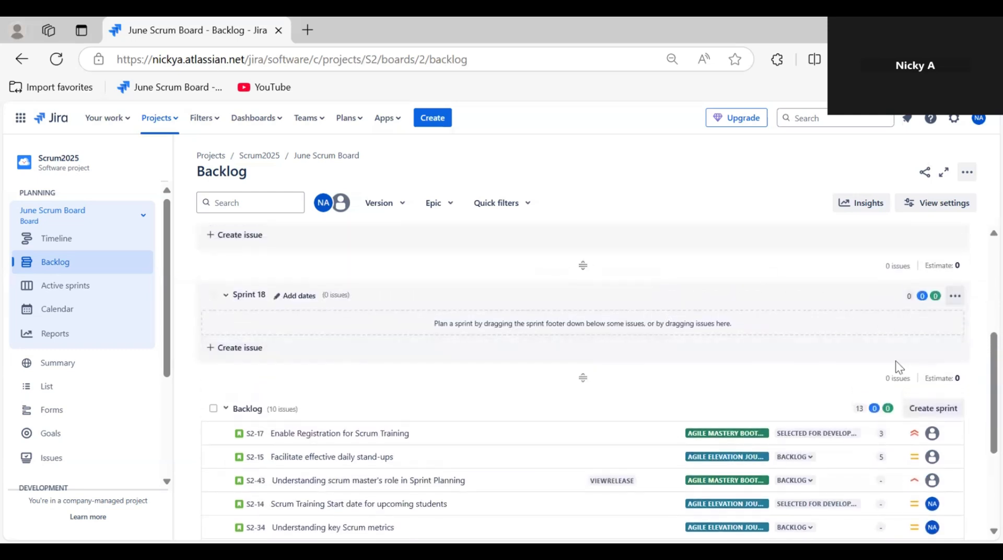
# Delete the empty Sprint 18 from the backlog and review the remaining sprints
pyautogui.click(953, 299)
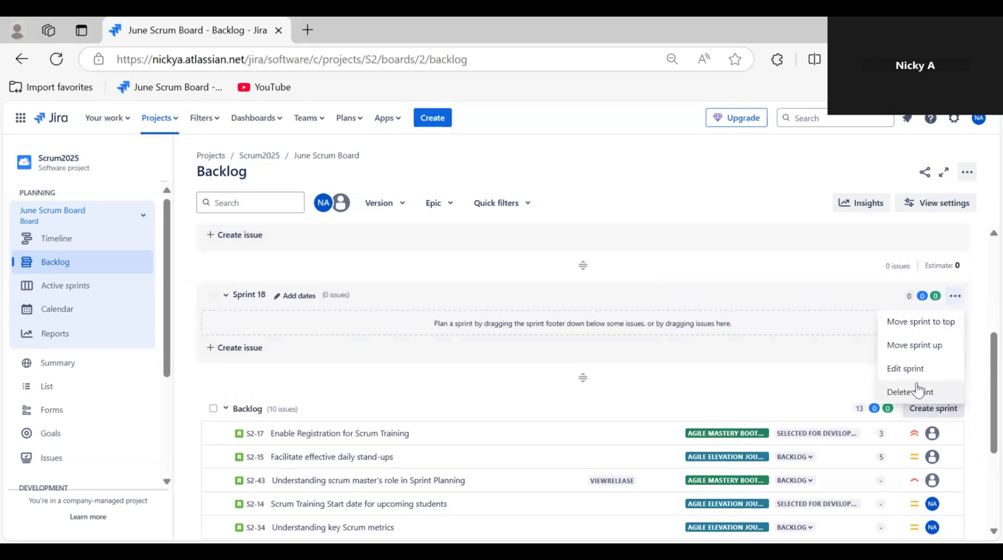
pyautogui.click(955, 298)
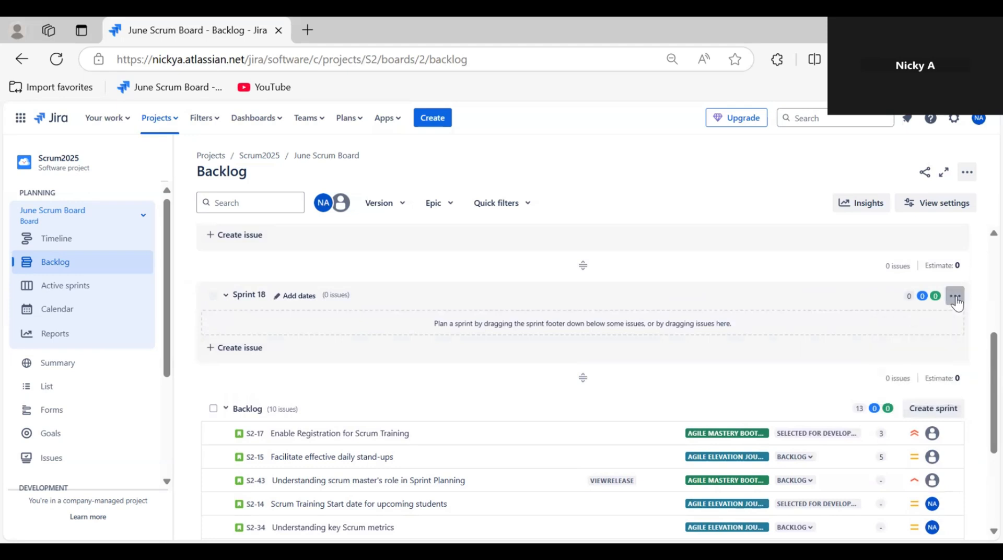
pyautogui.click(955, 298)
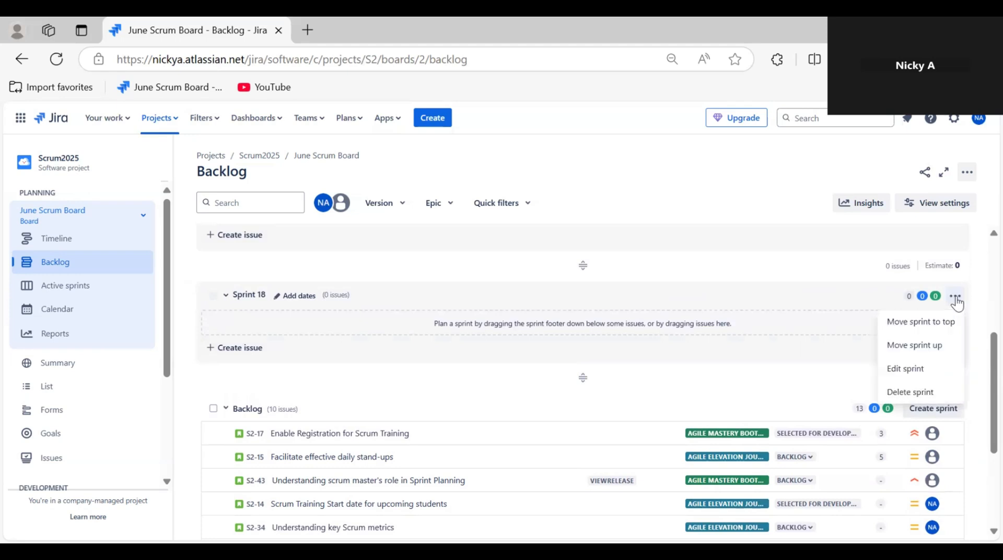
pyautogui.click(916, 392)
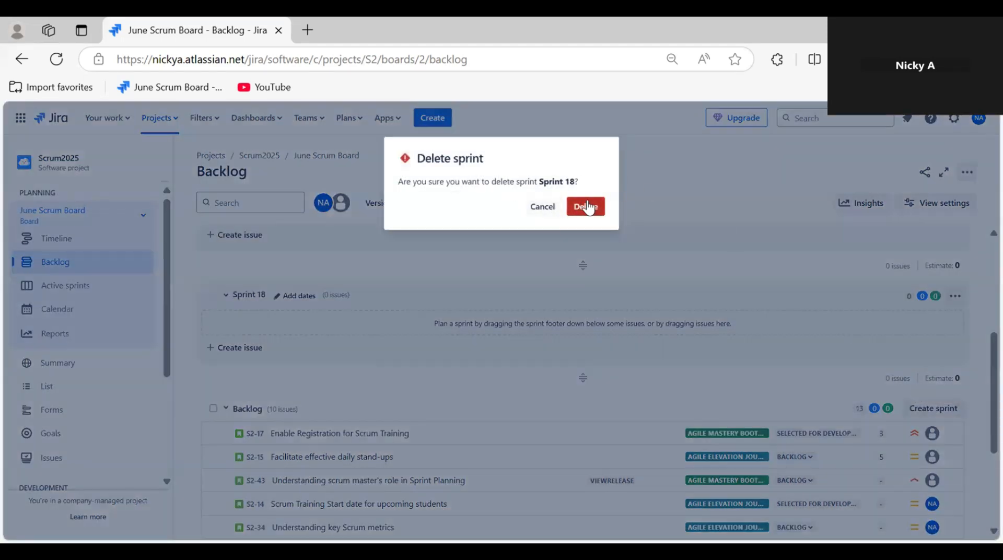
pyautogui.click(592, 209)
pyautogui.scroll(5, 568, 265)
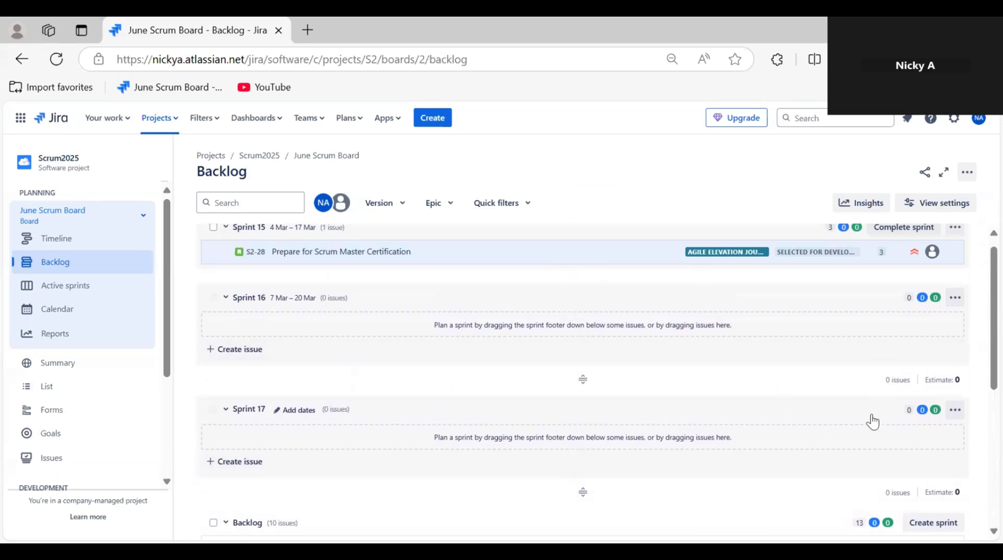
pyautogui.scroll(-2, 871, 420)
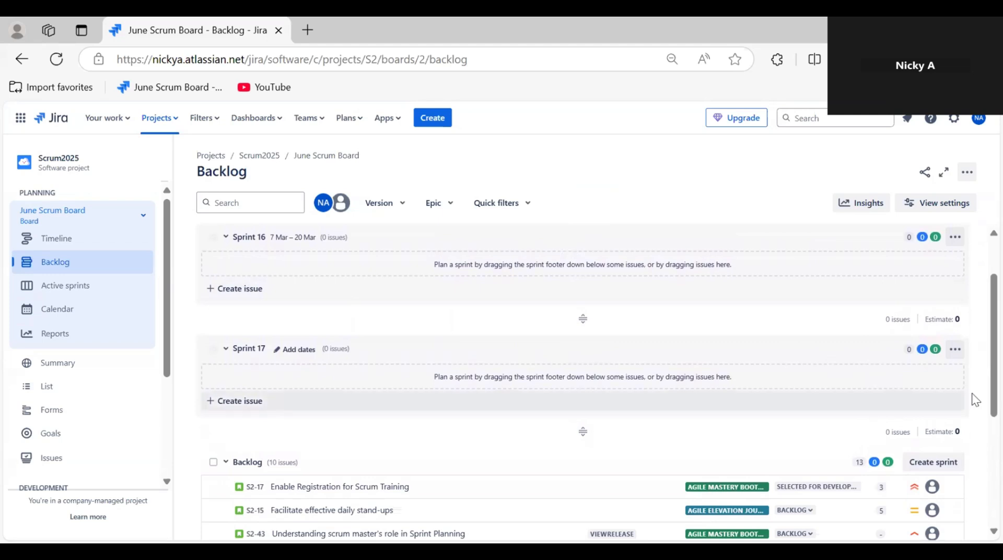